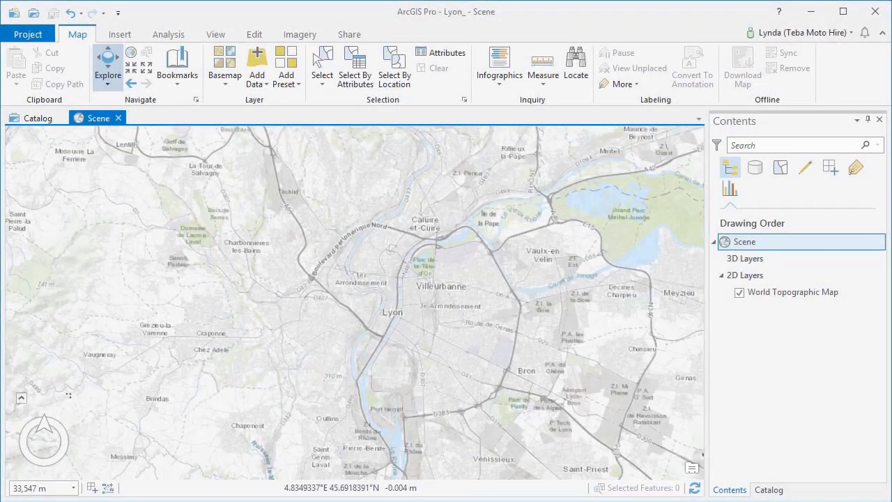
Add Buildings, Bridges, Trees, Parking and DTM_50cm from the City of Lyon geodatabase, then show DTM_50cm
left_click(254, 61)
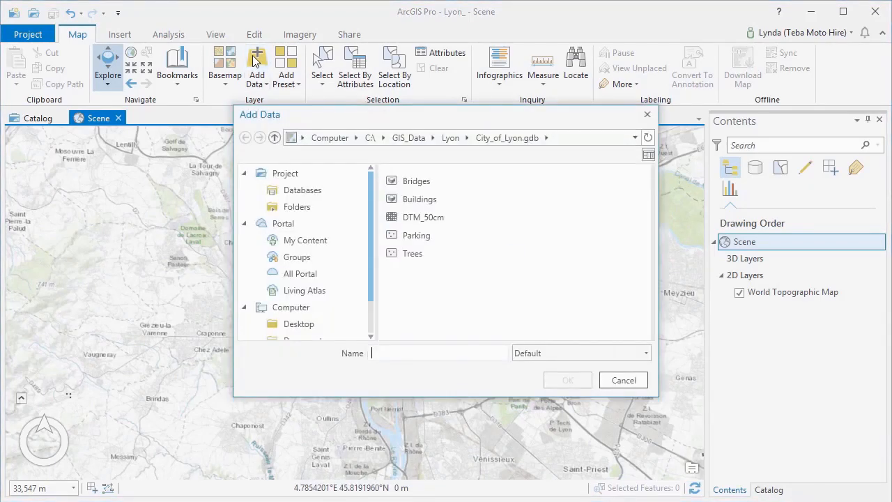
left_click(416, 182)
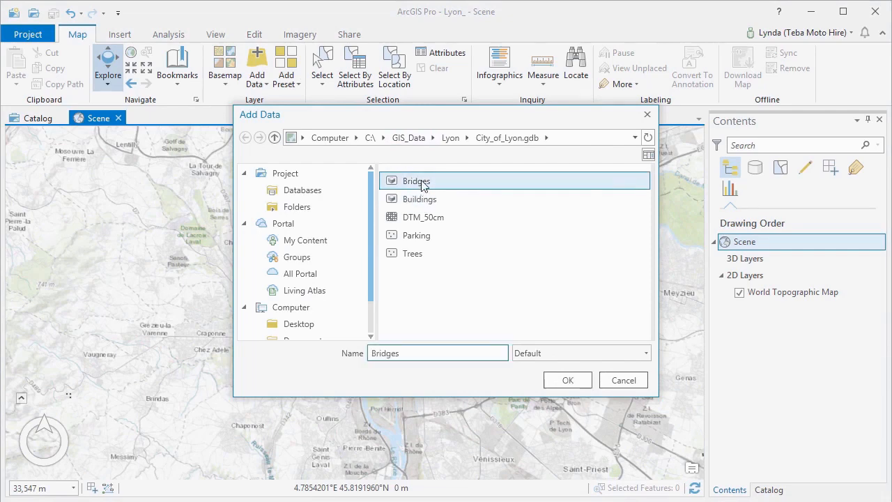
left_click(415, 254, "shift")
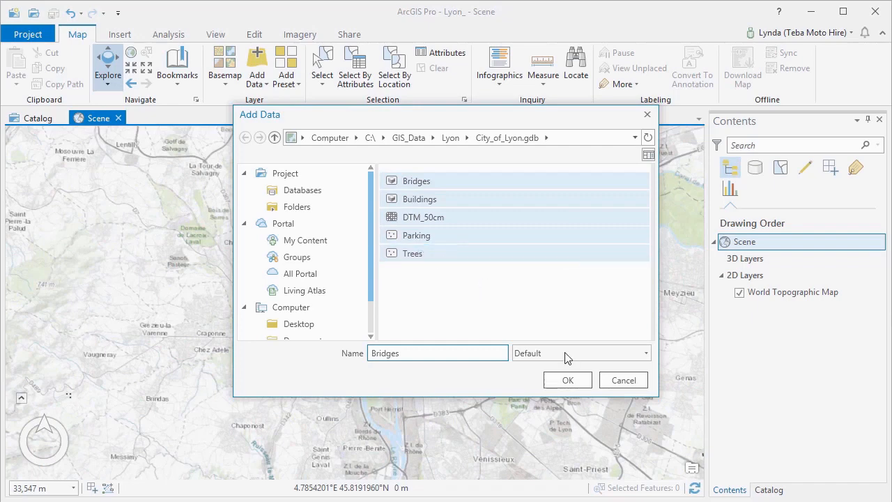
left_click(567, 380)
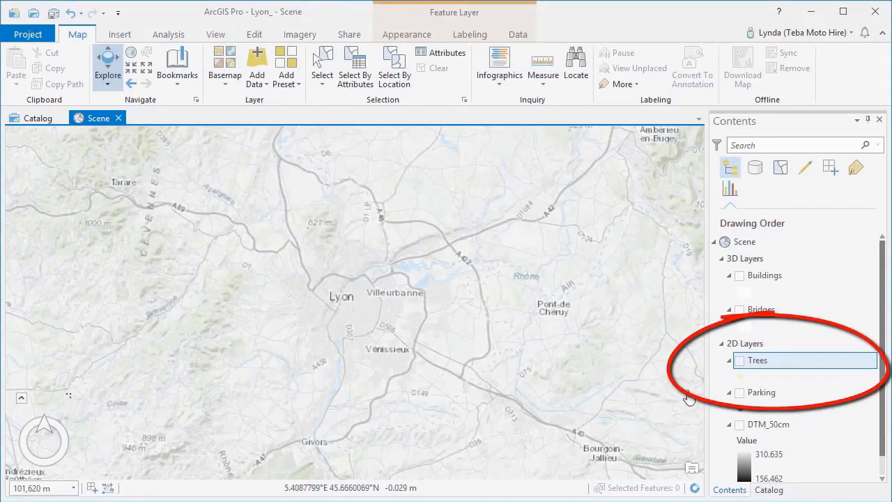
left_click(740, 425)
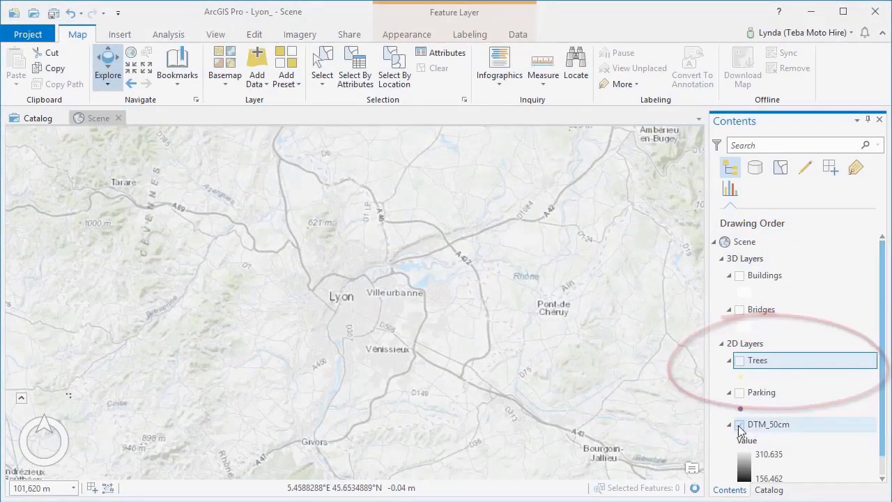
scroll(341, 320, "up", 1)
scroll(341, 320, "up", 3)
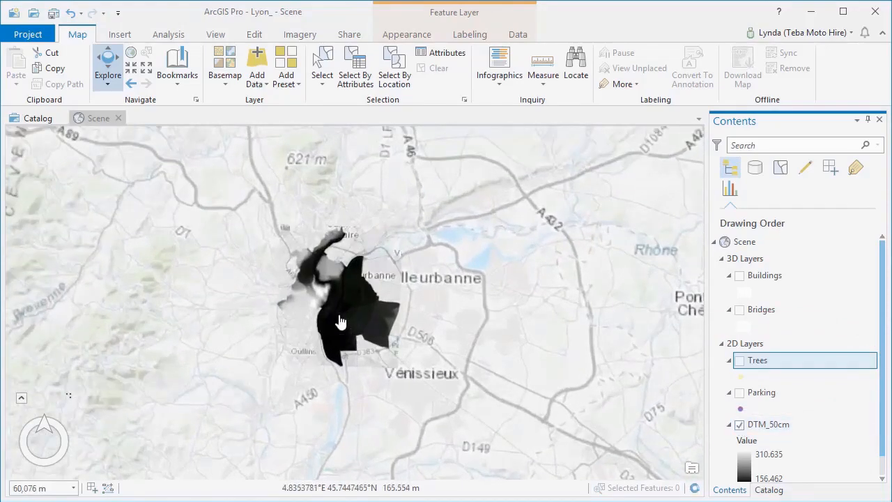
Confirm DTM_50cm as the scene's elevation source in Scene Properties, then hide the DTM_50cm layer
right_click(744, 241)
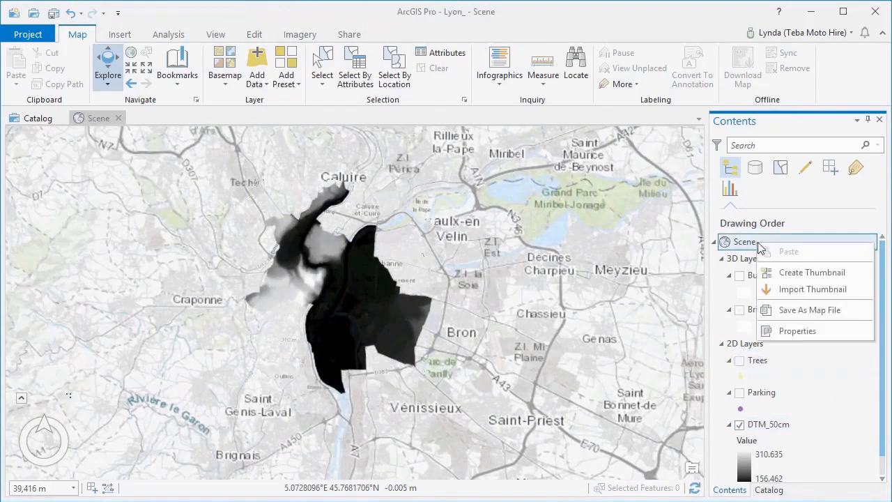
left_click(786, 328)
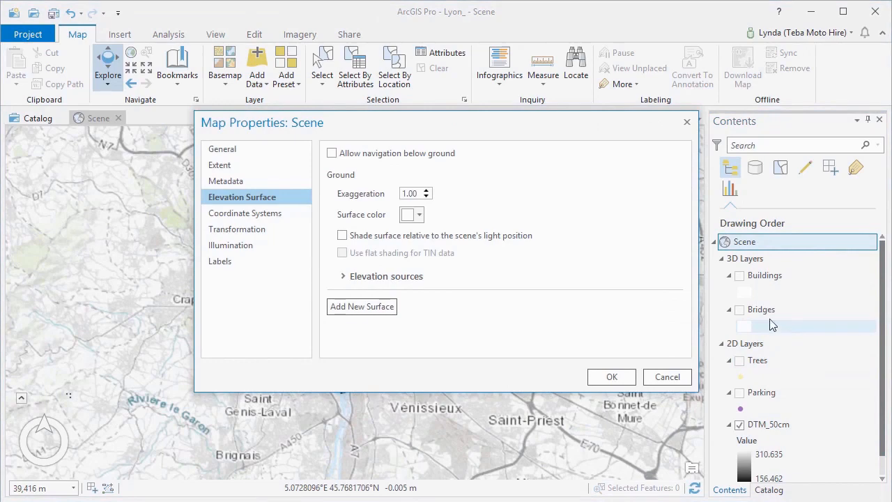
left_click(397, 278)
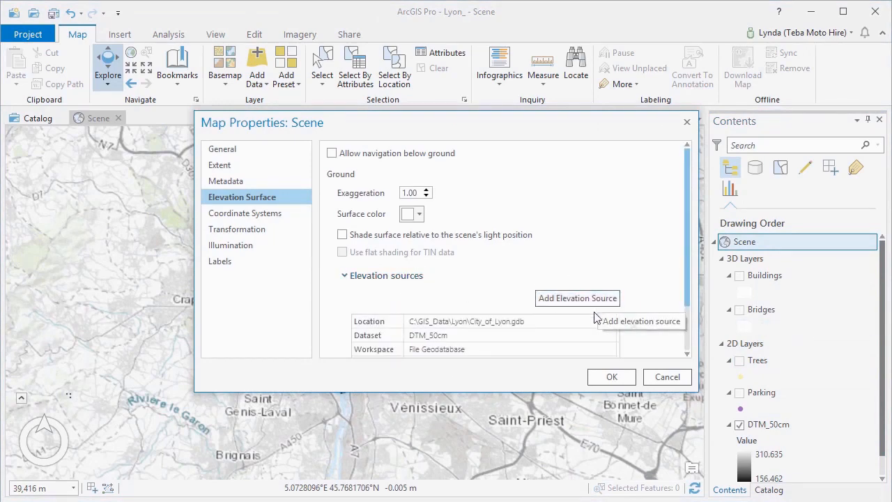
mouse_move(485, 334)
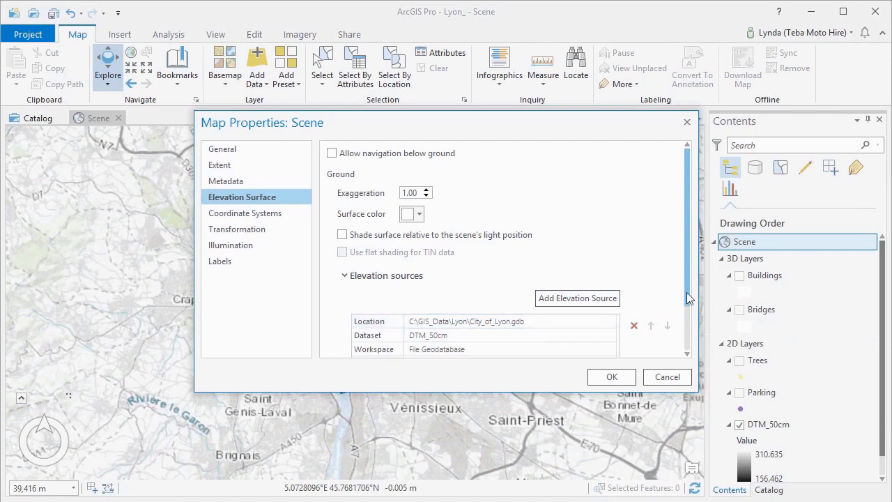
left_click_drag(686, 297, 688, 331)
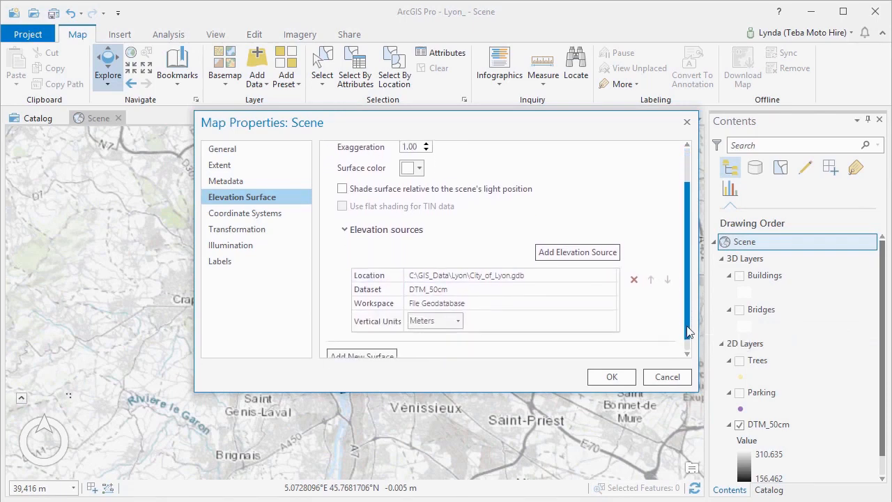
left_click(611, 377)
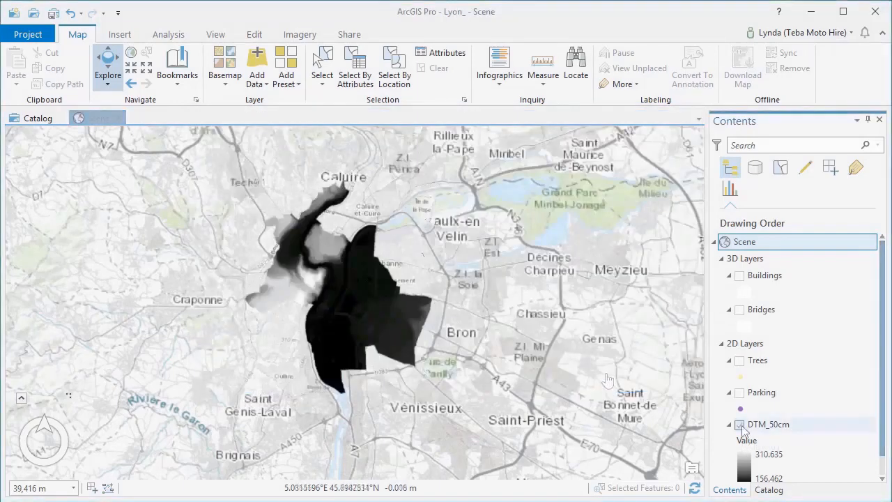
Show Bridges and Buildings and jump to a saved 3D close-up bookmark of the bridges
left_click(739, 309)
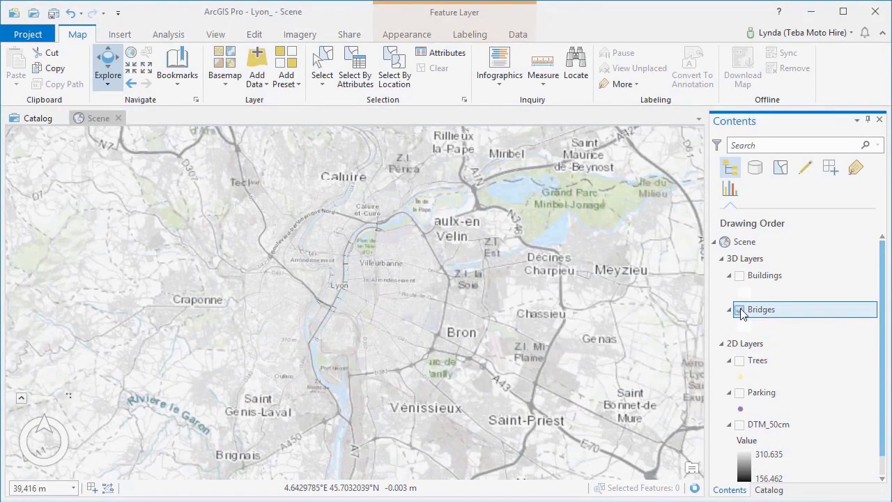
scroll(328, 300, "up", 5)
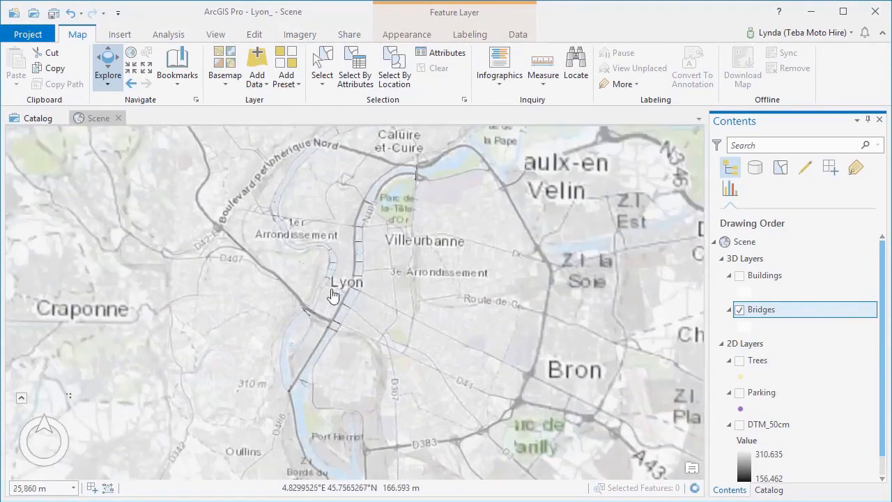
scroll(334, 295, "up", 3)
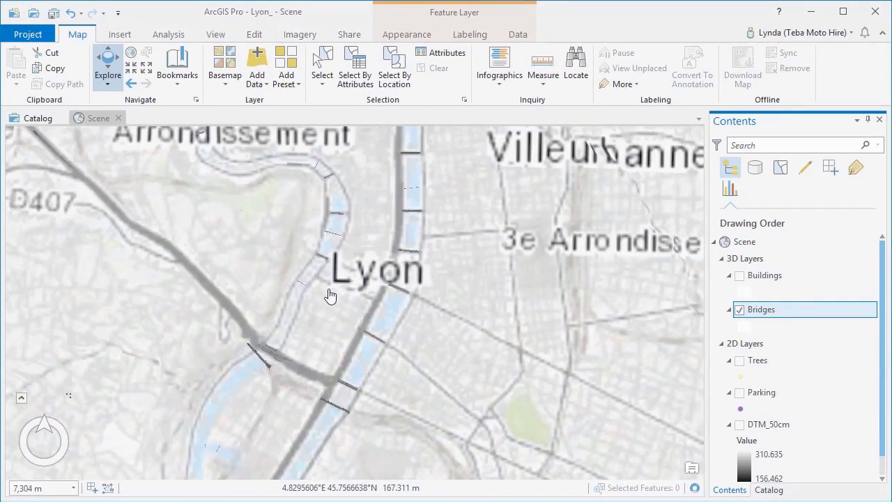
left_click(177, 74)
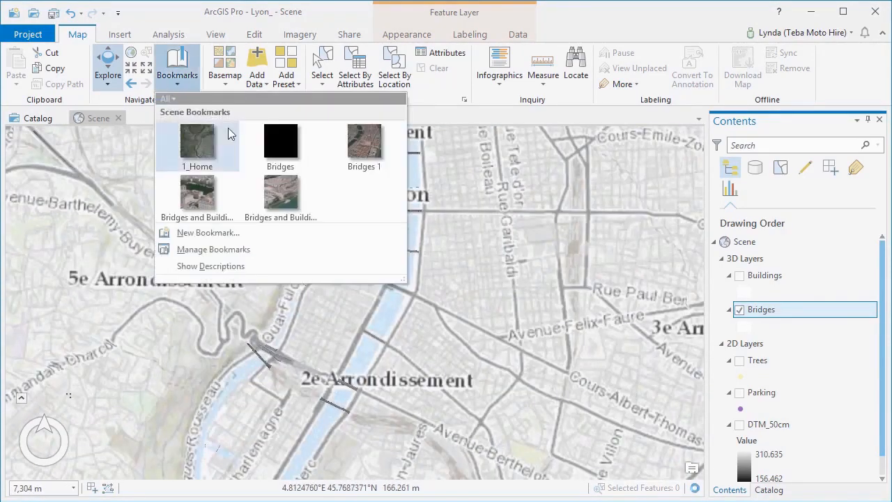
left_click(285, 150)
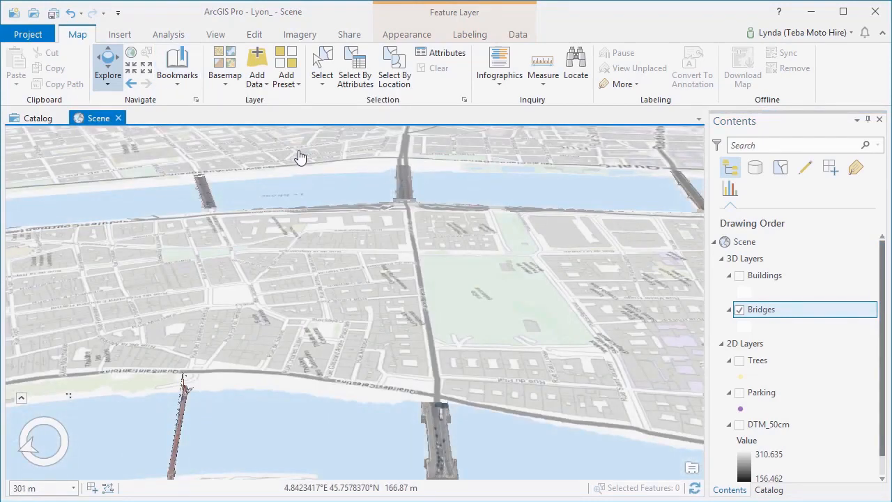
left_click(740, 275)
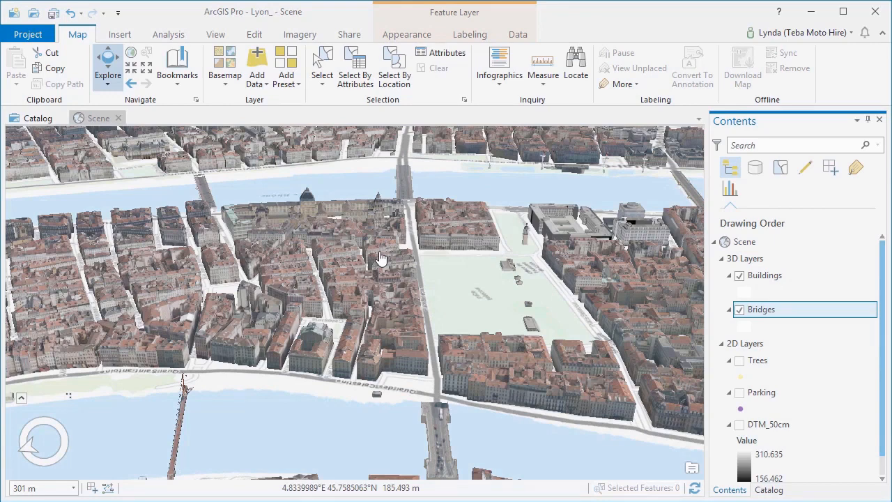
left_click(448, 322)
scroll(446, 323, "down", 3)
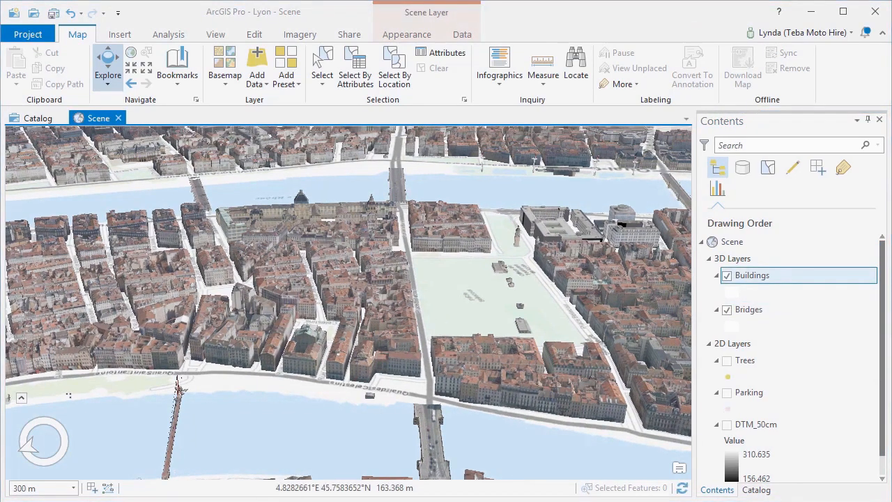
left_click(226, 85)
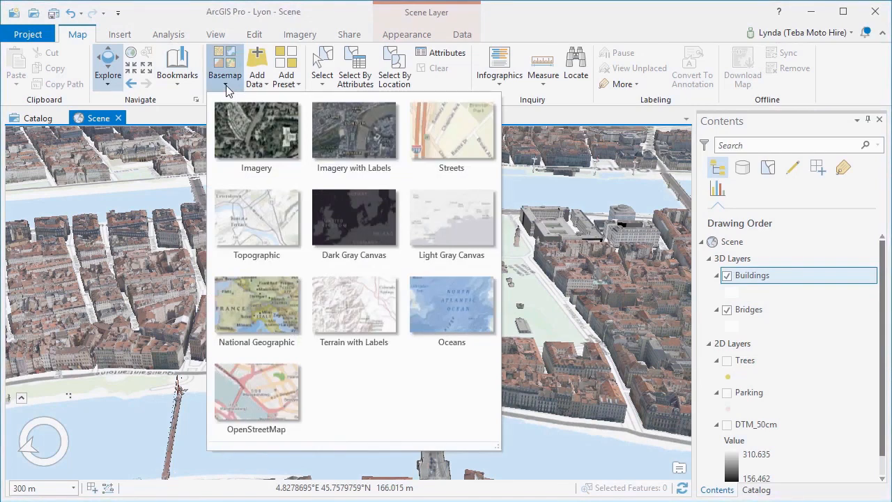
Switch the basemap to Imagery and select the Bridges layer in Contents
left_click(235, 131)
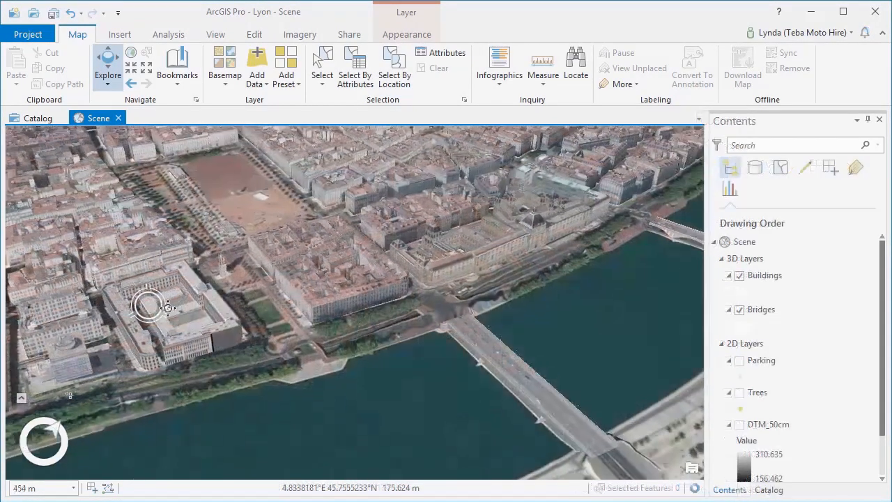
scroll(214, 288, "up", 5)
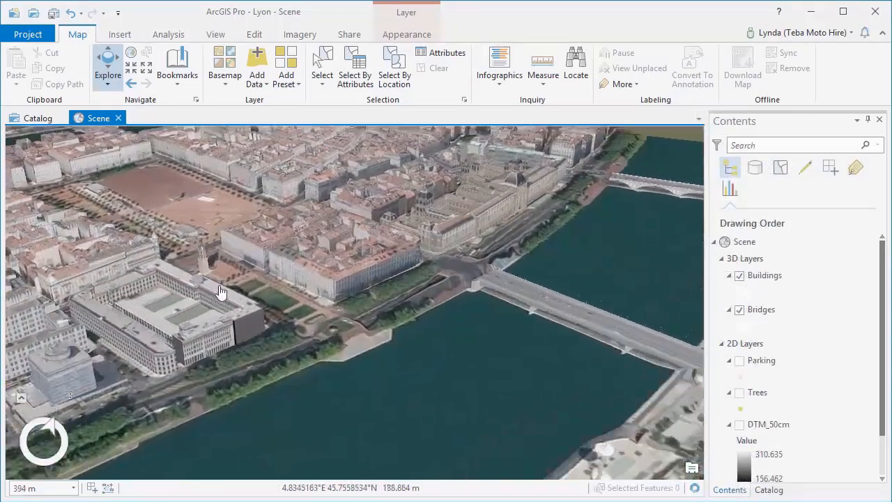
scroll(227, 288, "up", 3)
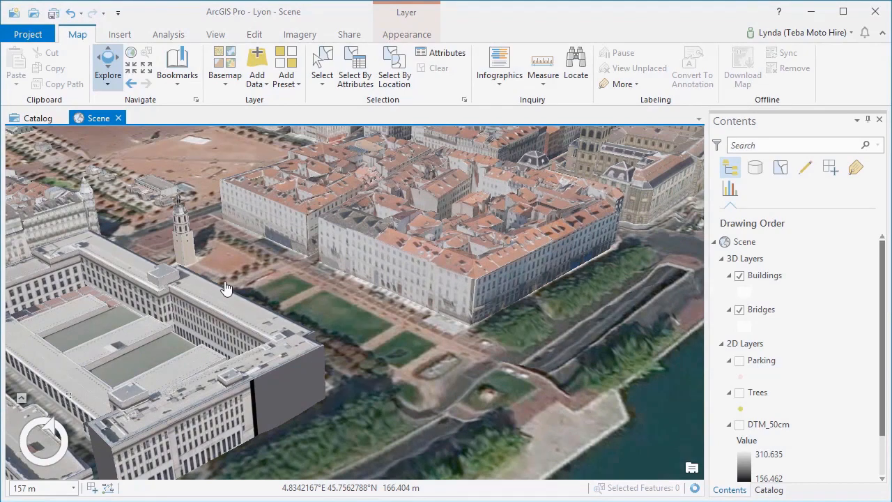
left_click(765, 315)
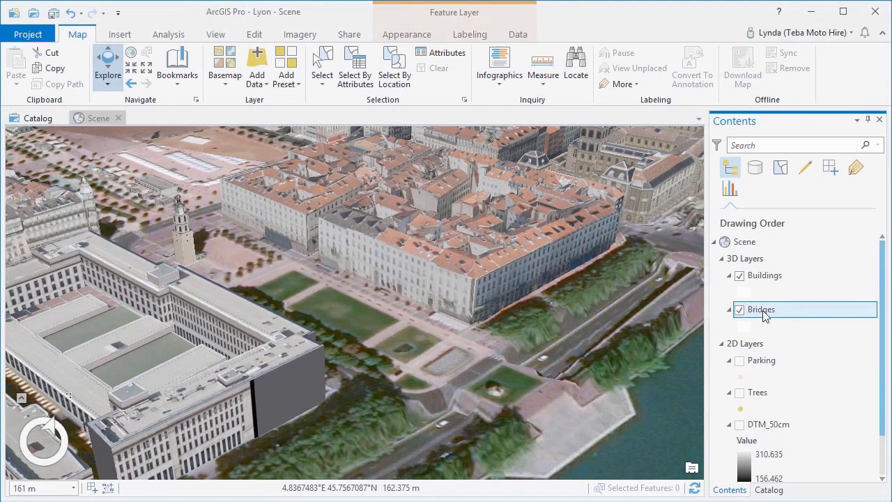
left_click(407, 34)
In Create Scene Layer Package, set Bridges as the input layer
left_click(170, 35)
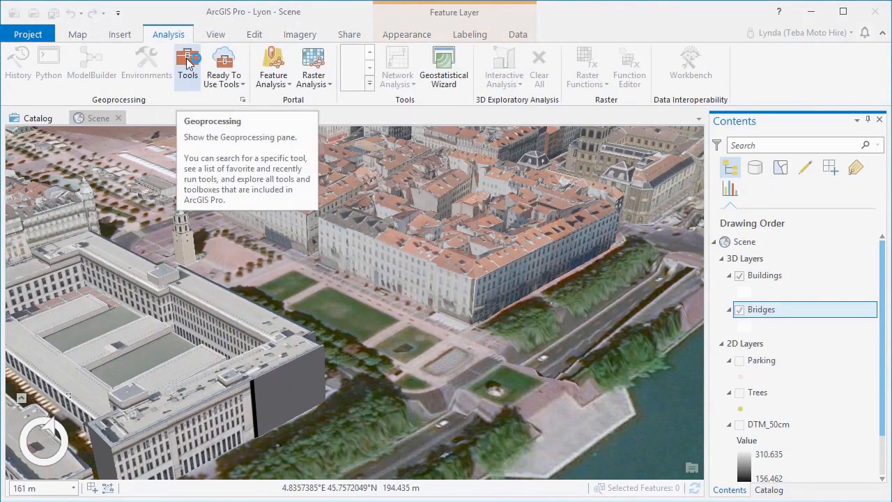
left_click(188, 66)
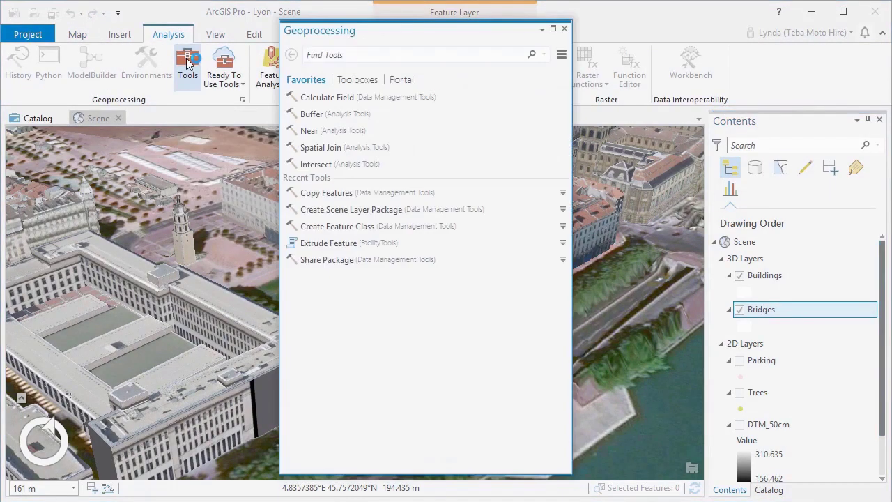
left_click(359, 213)
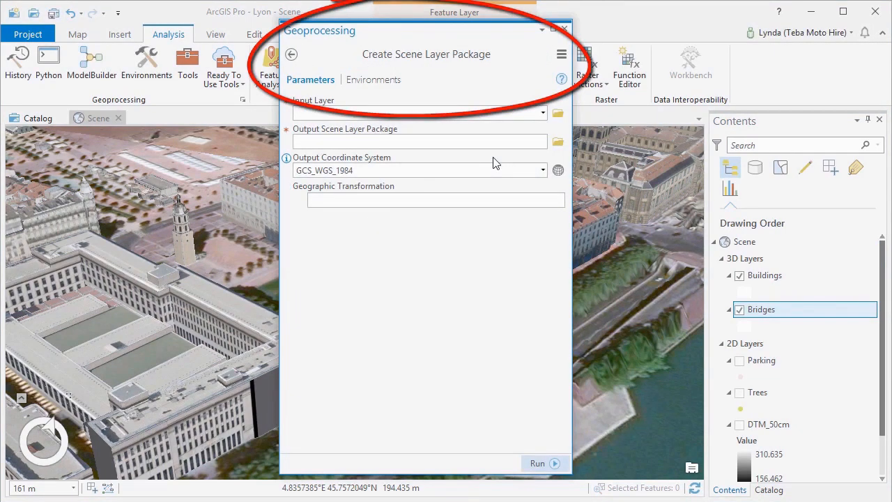
left_click(557, 113)
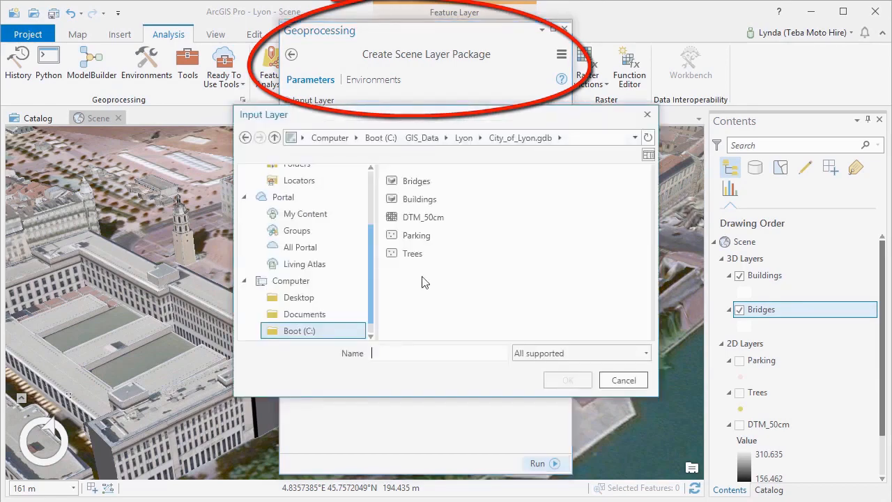
left_click(416, 181)
left_click(567, 380)
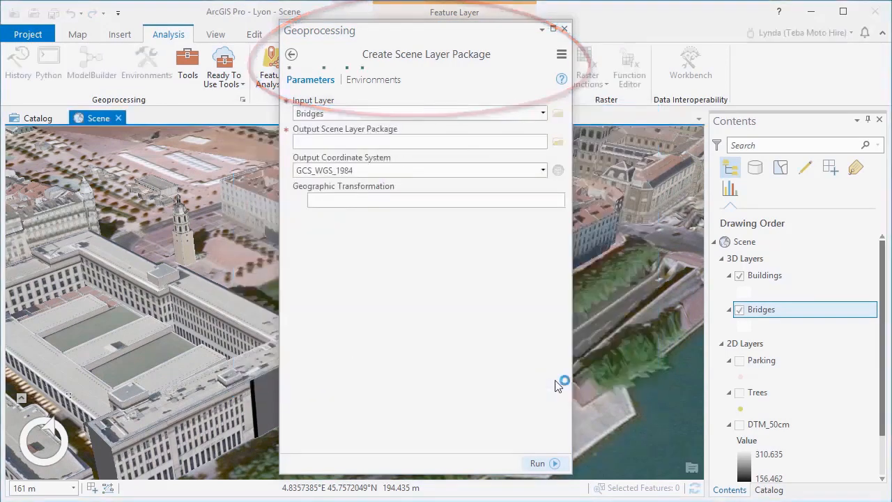
Save the output as SLPK\Lyon_Bridges.slpk in GCS_WGS_1984 and run the tool
left_click(558, 143)
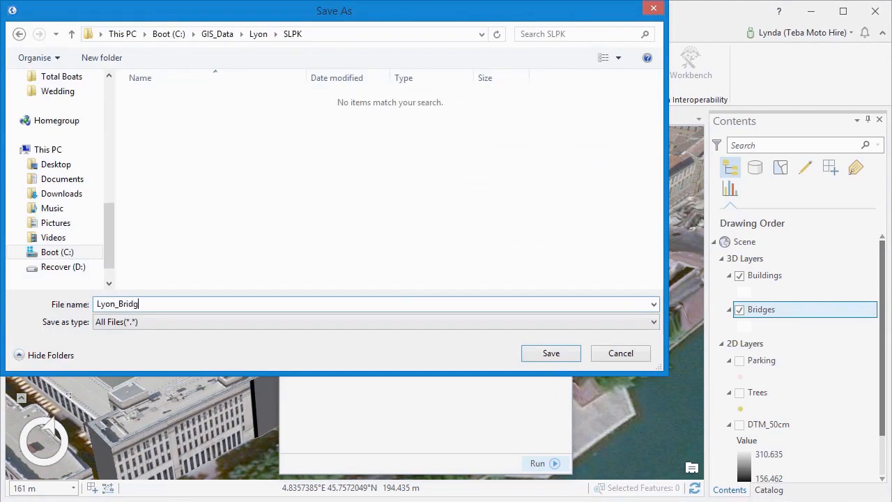
left_click(551, 353)
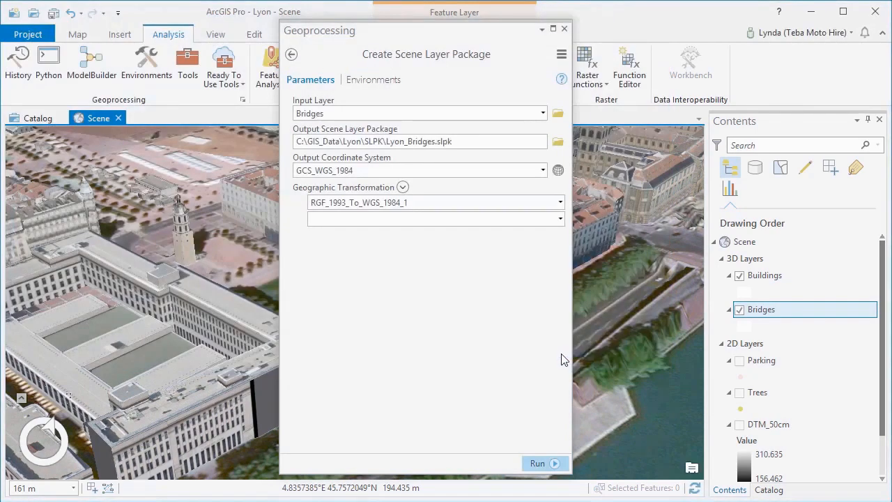
left_click(543, 171)
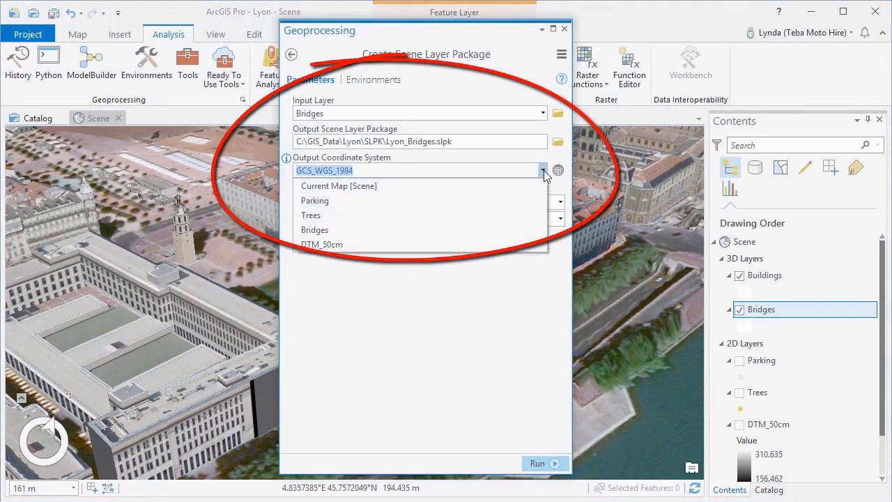
left_click(543, 171)
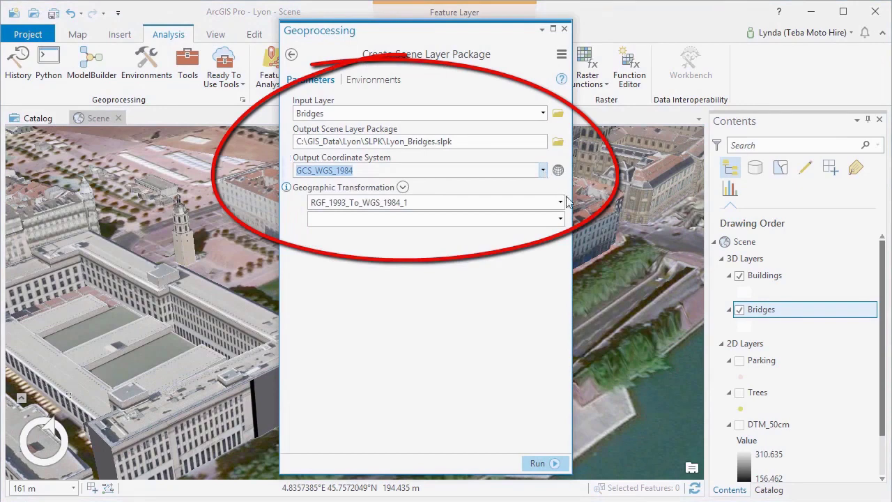
left_click(555, 464)
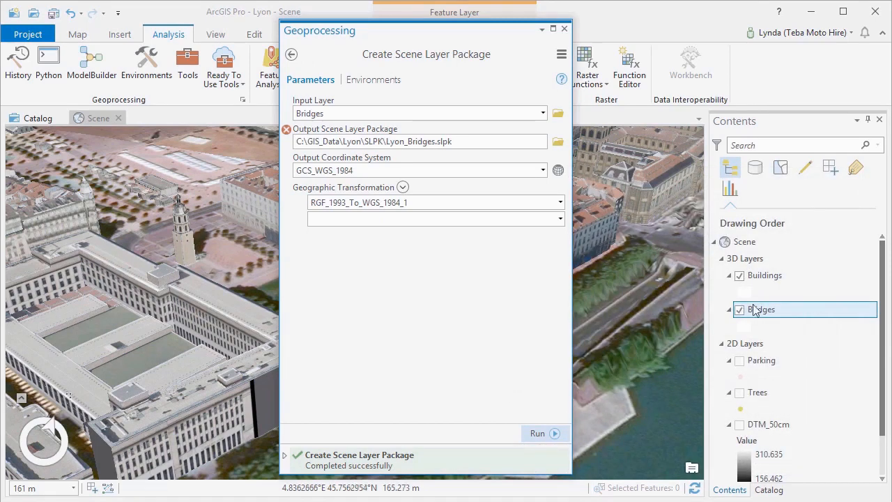
Orbit the scene to inspect the packaged Bridges SLPK layer, then return to the geoprocessing tools
left_click(564, 29)
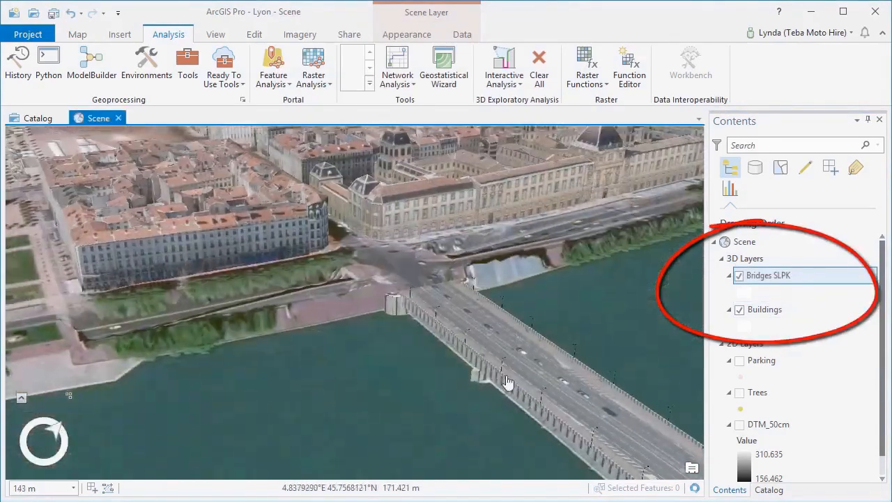
middle_click_drag(520, 315, 634, 345)
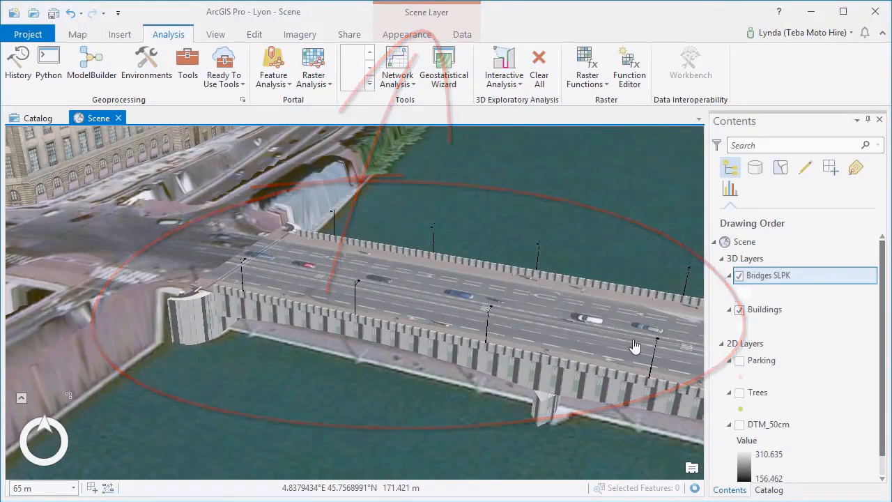
left_click(187, 66)
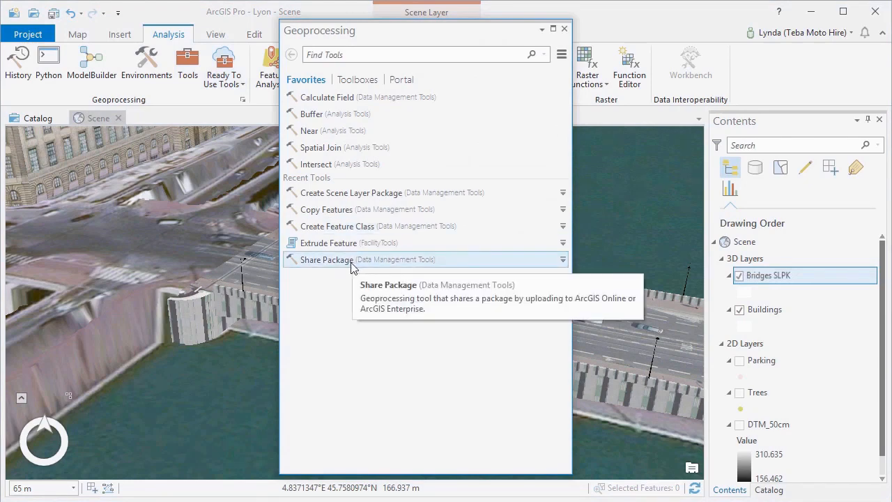
In Share Package, choose Lyon_Bridges.slpk as the package to share
left_click(327, 259)
left_click(559, 114)
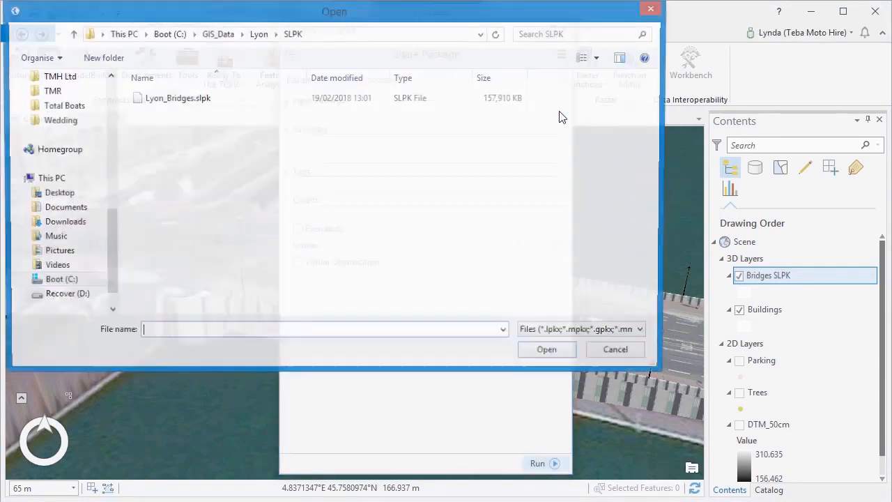
left_click(411, 98)
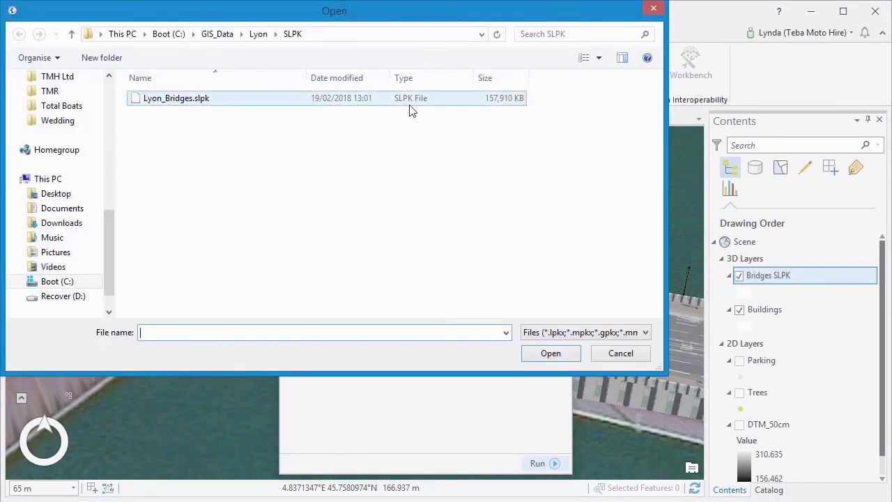
left_click(551, 353)
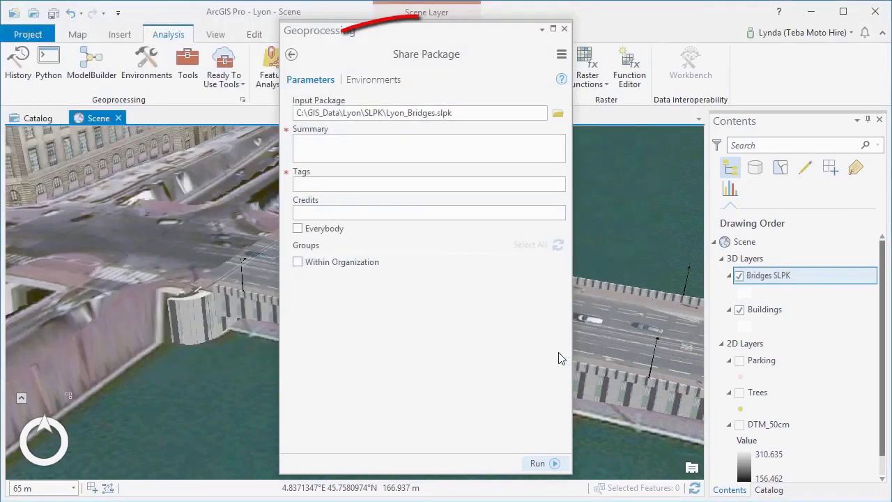
Describe it as 3D models of Lyon bridges with tags bridges, Lyon, multipatch and share it online
left_click(419, 154)
type("3D mode")
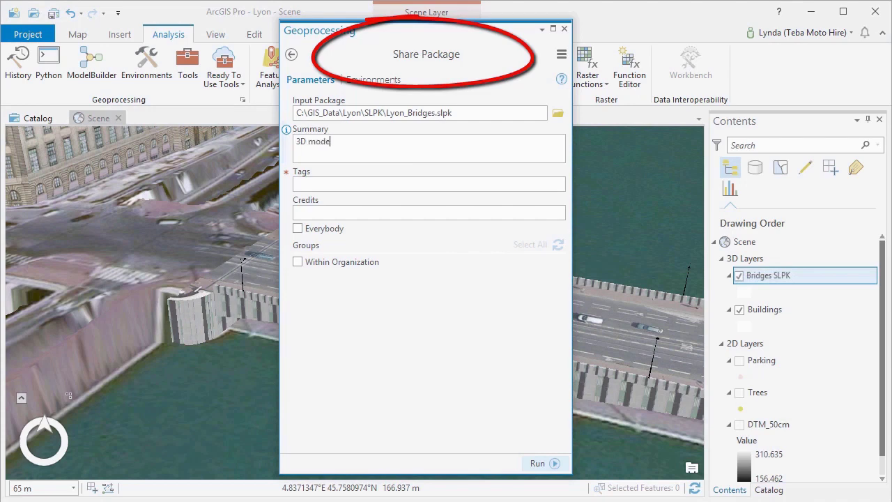
type("ls of")
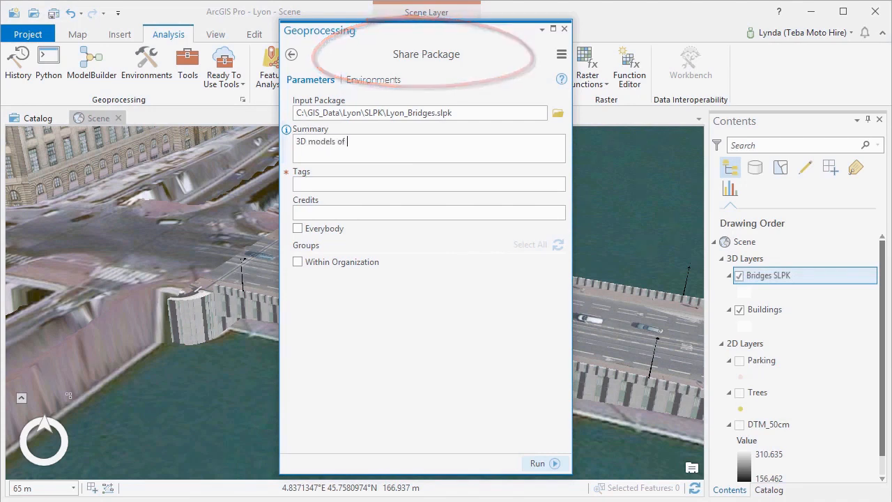
type("bridges")
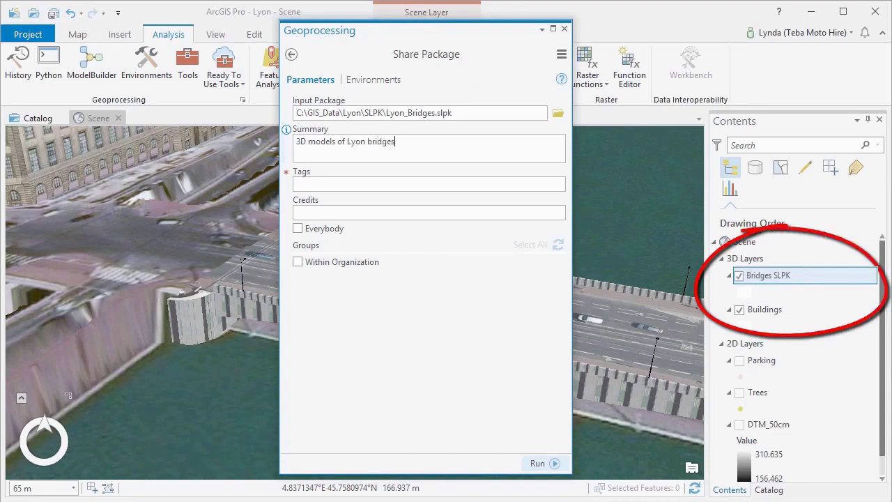
left_click(428, 184)
type("Lyon,")
type(" multipatch")
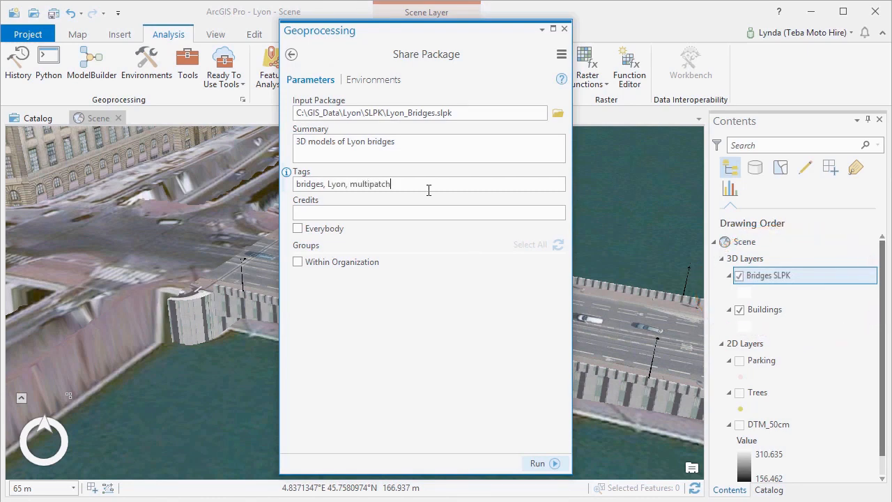
left_click(398, 212)
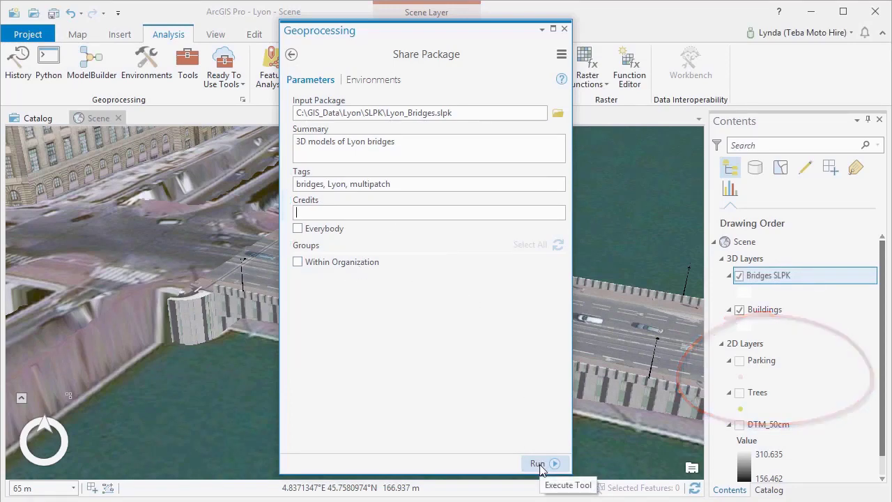
left_click(541, 465)
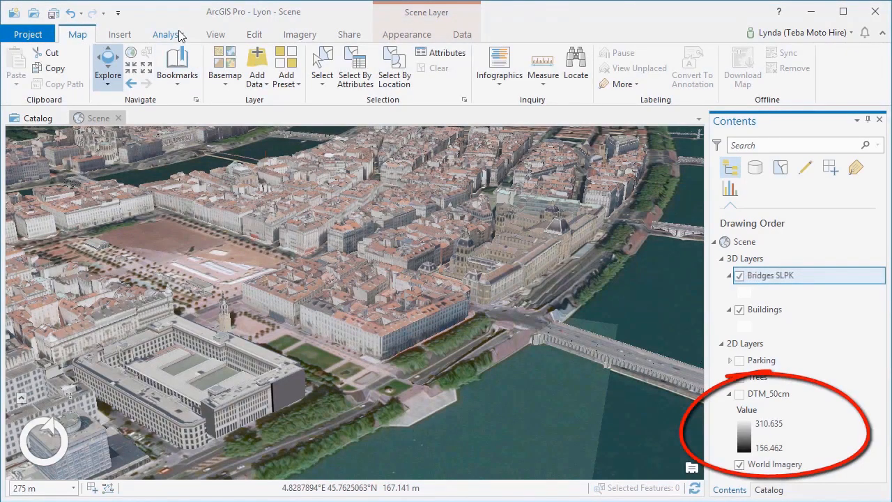
left_click(167, 34)
Run Manage Tile Cache to build a Lyon_DTM cache from DTM_50cm in Lyon_Data_WGS, scales 18055 to 564
left_click(189, 66)
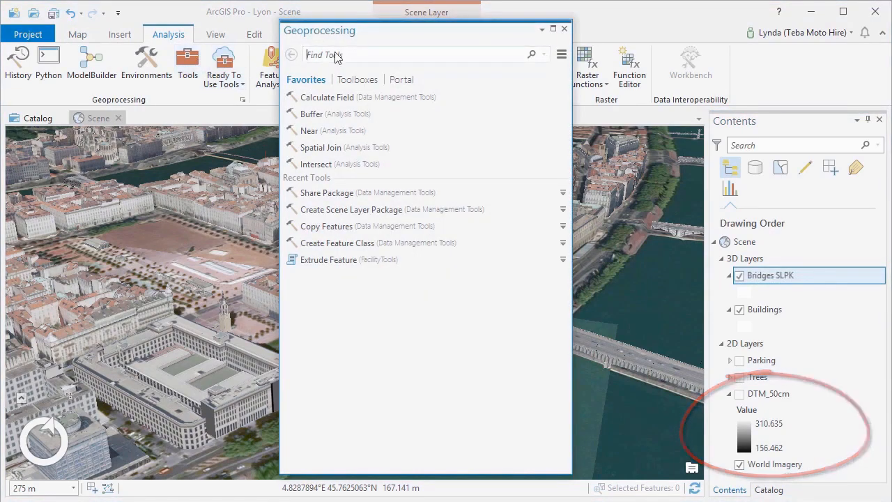
type("manage")
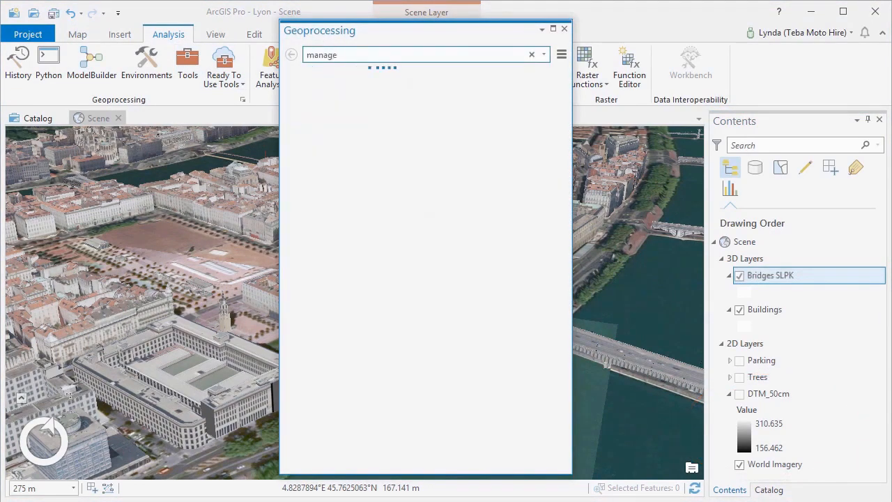
type(" tile cache")
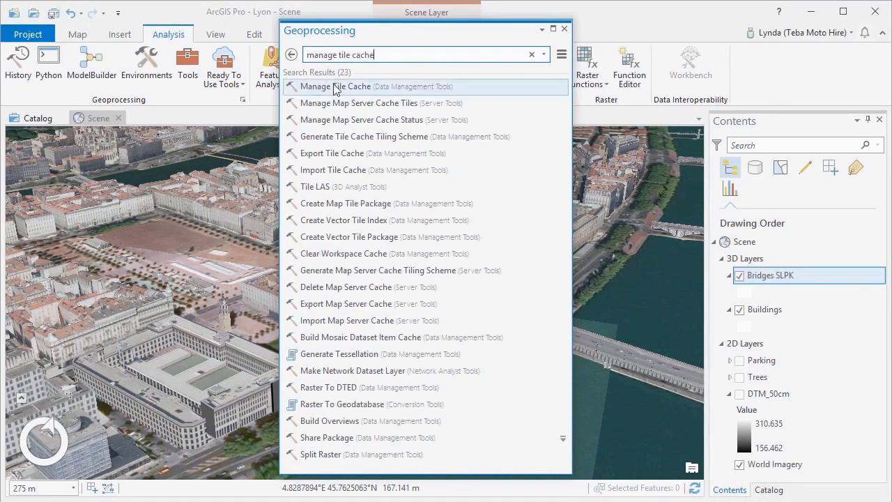
left_click(335, 87)
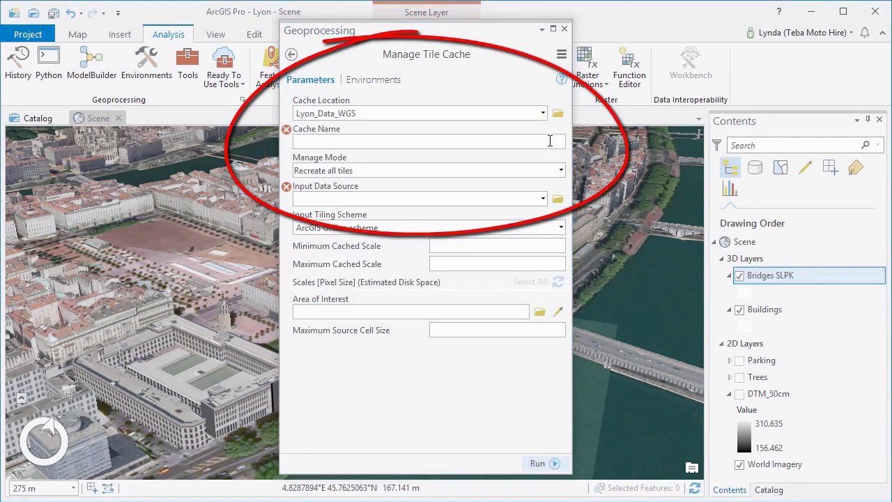
left_click(550, 141)
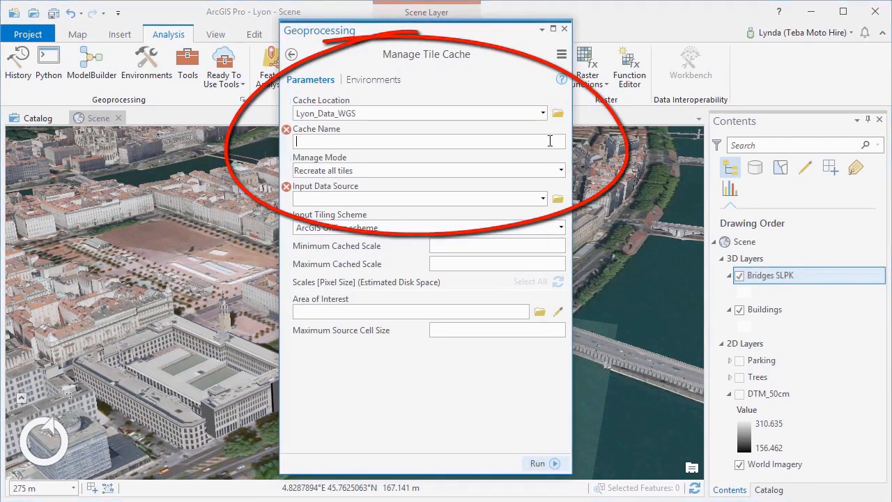
type("Lyon_DTM")
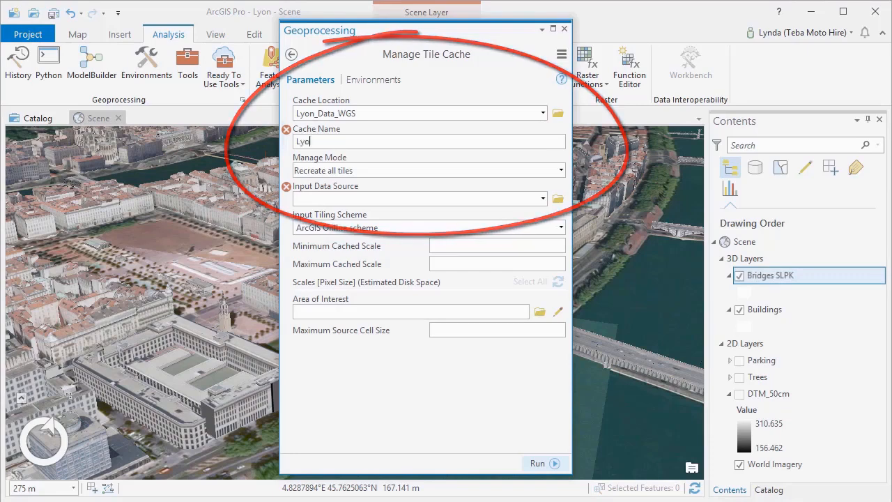
left_click_drag(552, 328, 551, 393)
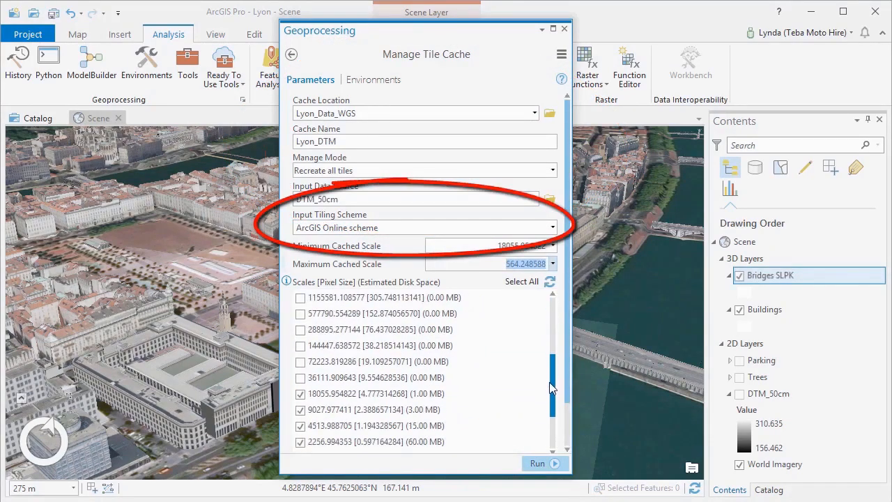
left_click_drag(551, 392, 552, 411)
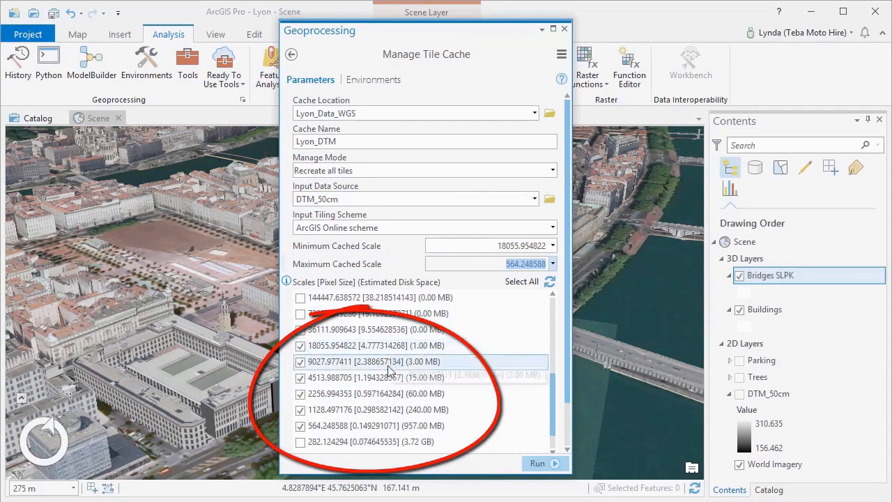
left_click(556, 464)
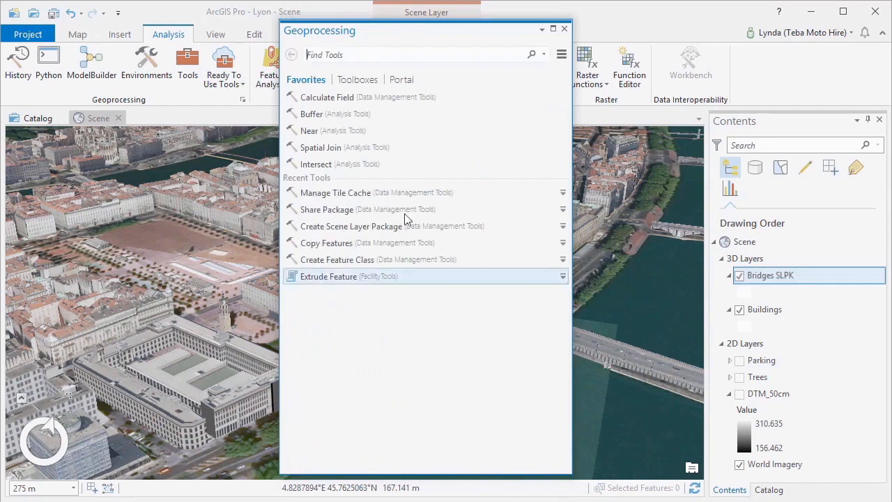
type("export tile")
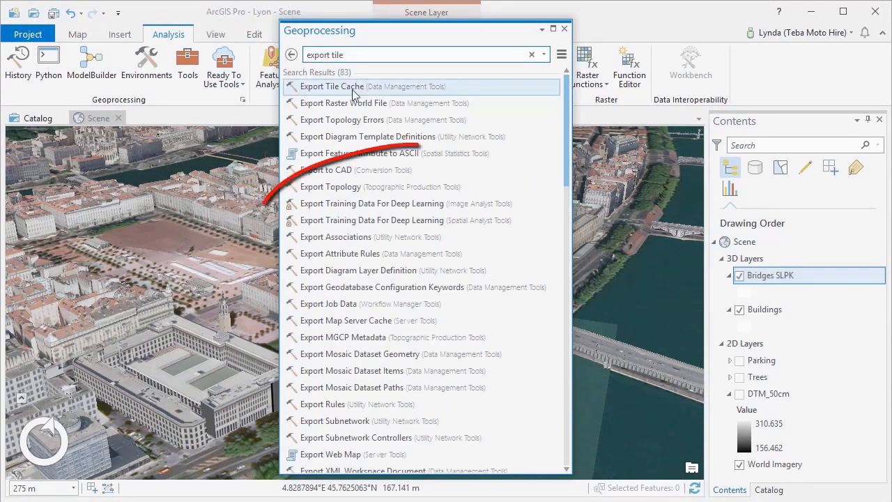
Run Export Tile Cache on Lyon_DTM50cm, exporting to Lyon_Data_WGS as a tile package
left_click(332, 86)
left_click(561, 199)
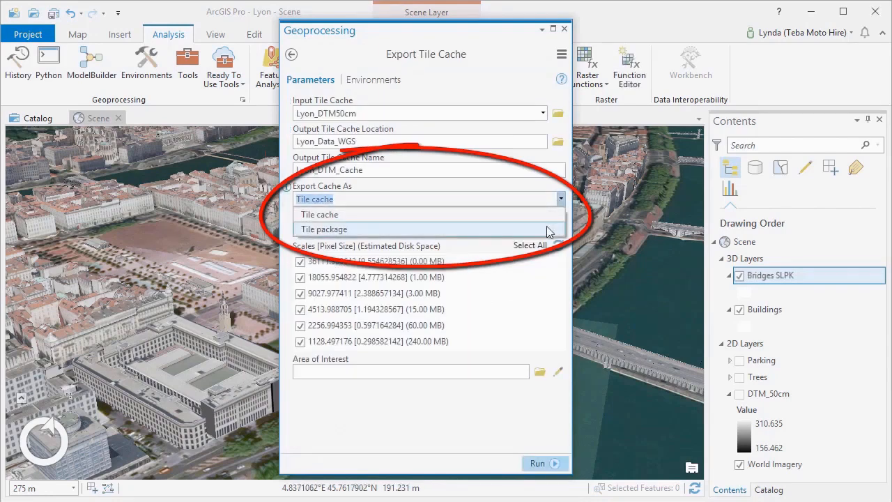
left_click(546, 226)
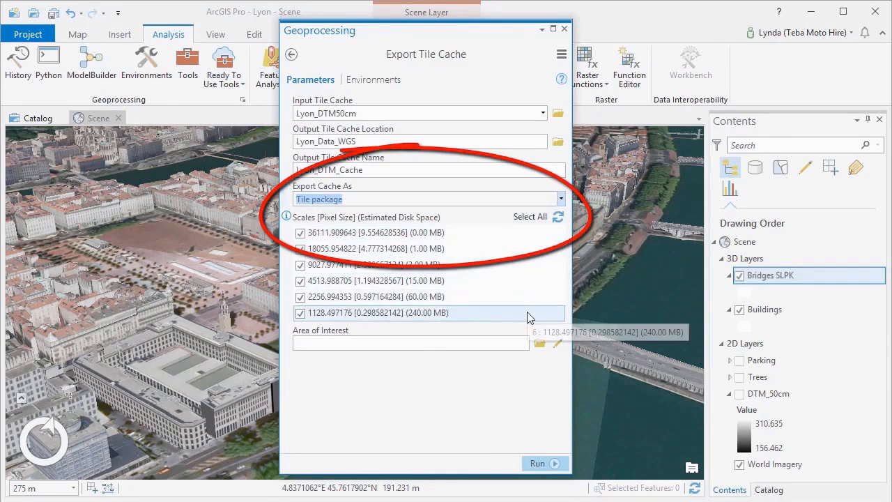
left_click(537, 464)
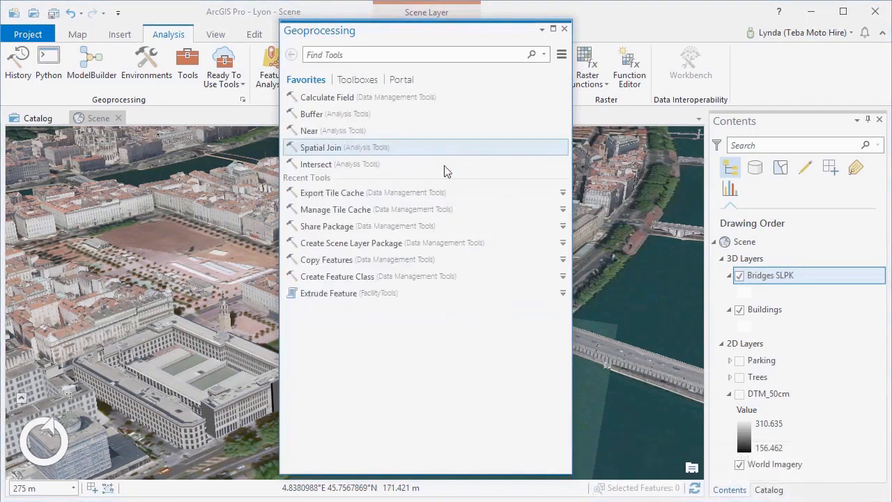
Share Lyon_DTM_50cm.tpk online with the summary 'Tile Package for Lyon'
left_click(426, 173)
left_click(558, 113)
left_click(175, 156)
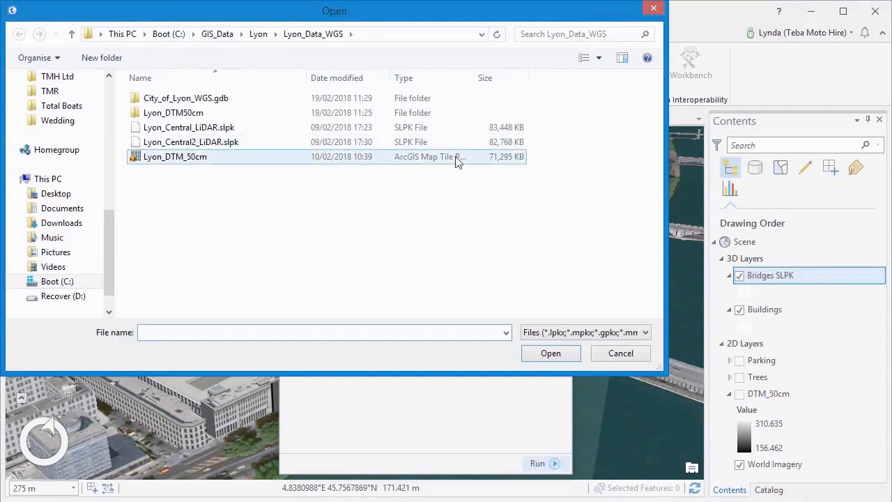
left_click(550, 354)
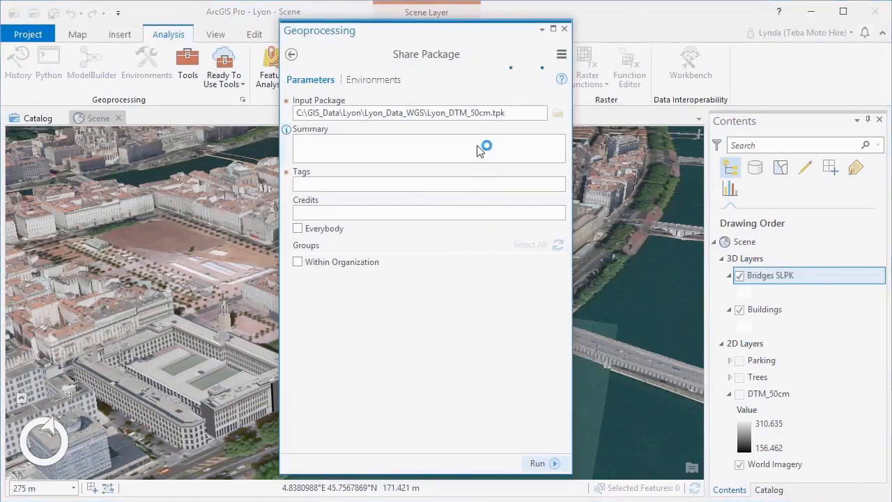
left_click(428, 147)
type("Tile packa")
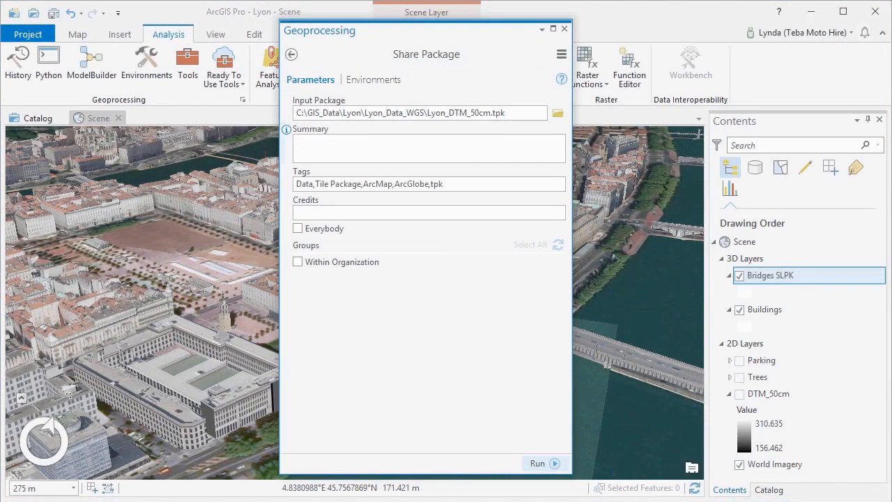
type("Tile Package for Lyon")
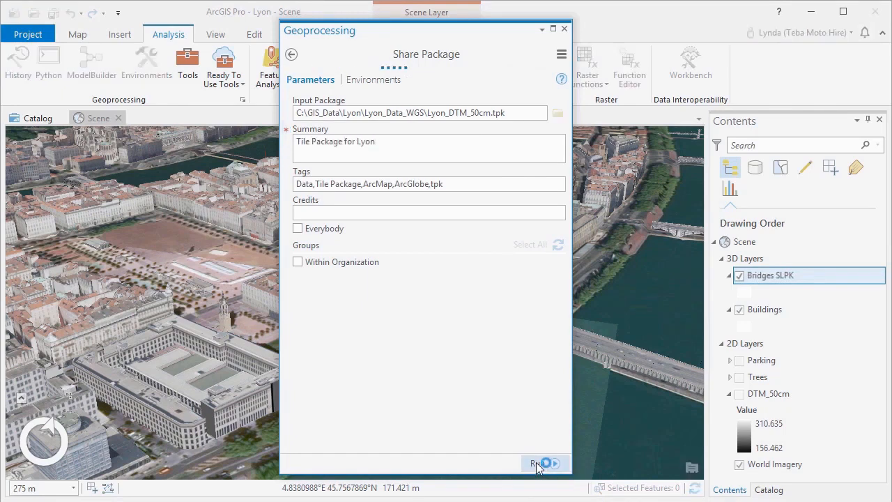
left_click(538, 464)
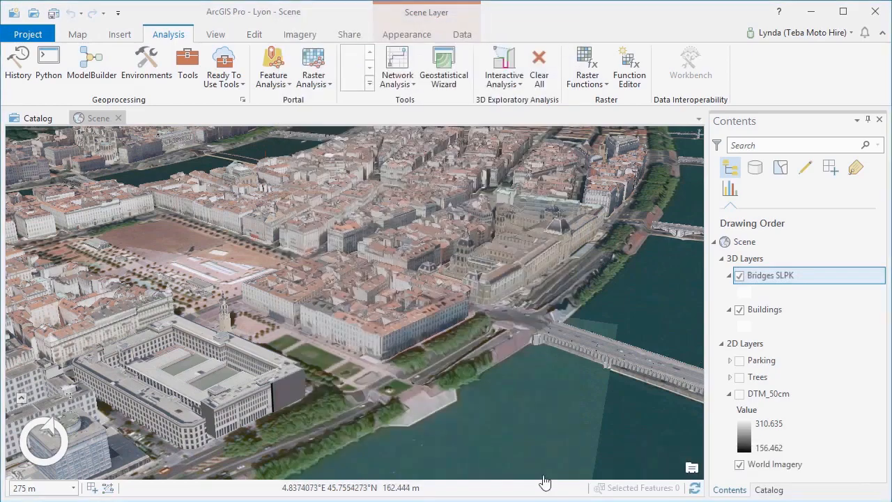
left_click_drag(206, 282, 265, 291)
scroll(265, 291, "up", 4)
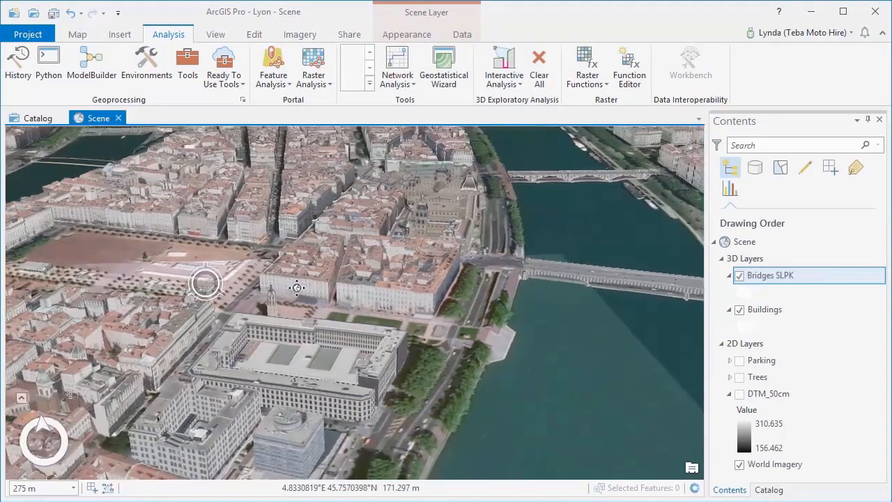
scroll(299, 293, "up", 4)
scroll(299, 293, "up", 3)
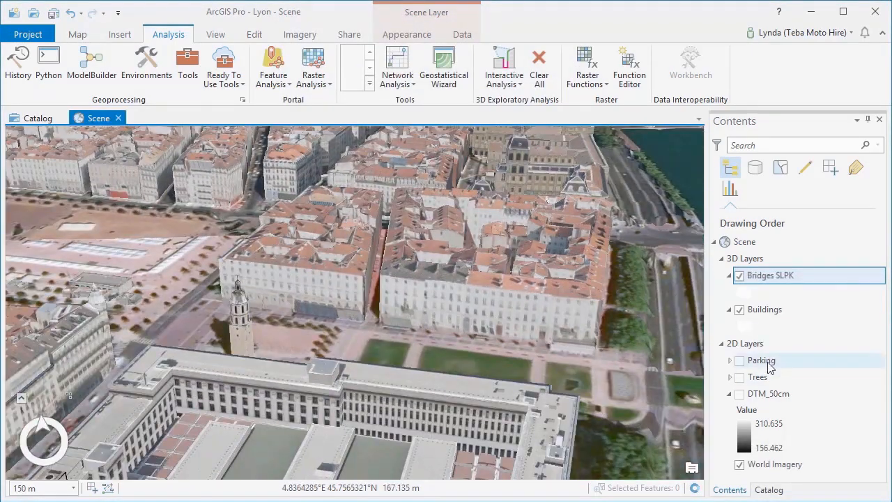